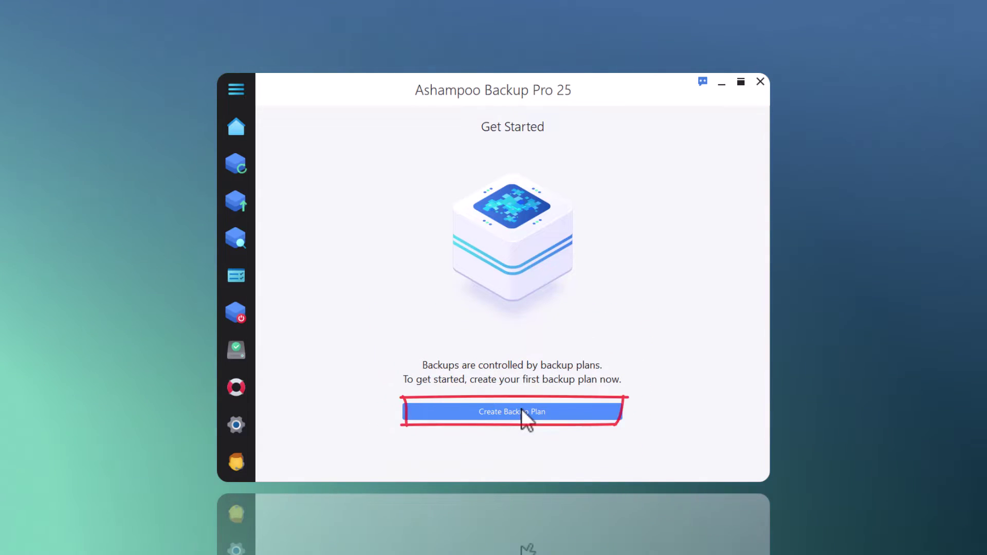
# - Start a new backup plan with local-drive storage on E: (DATA-WIN)
pyautogui.click(521, 410)
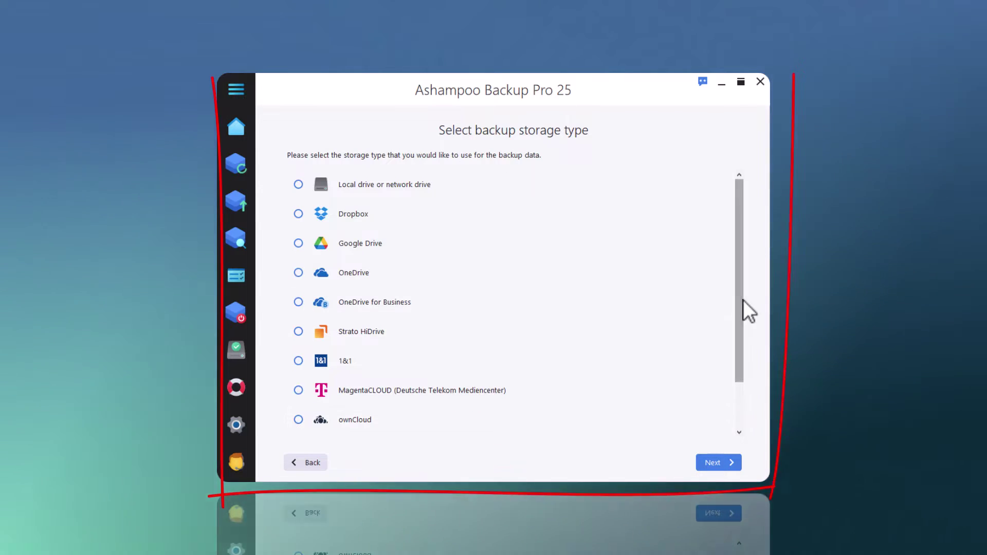
pyautogui.moveTo(743, 300)
pyautogui.mouseDown()
pyautogui.moveTo(740, 374)
pyautogui.moveTo(738, 278)
pyautogui.mouseUp()
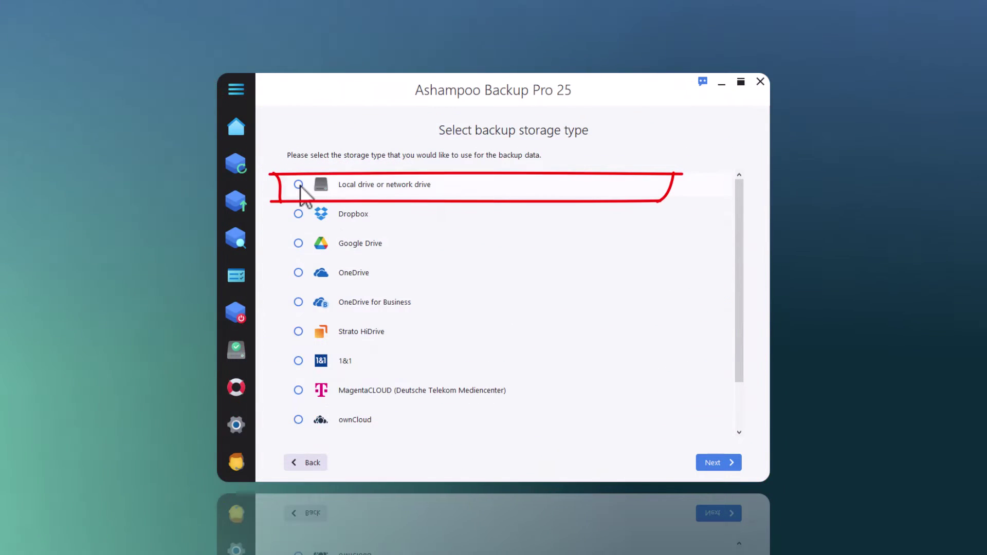
pyautogui.click(714, 461)
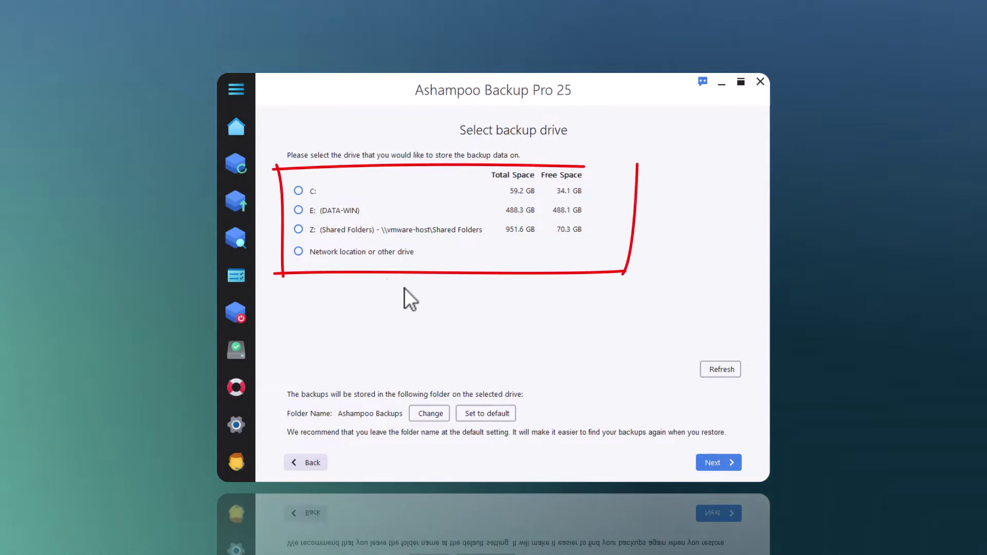
pyautogui.click(299, 210)
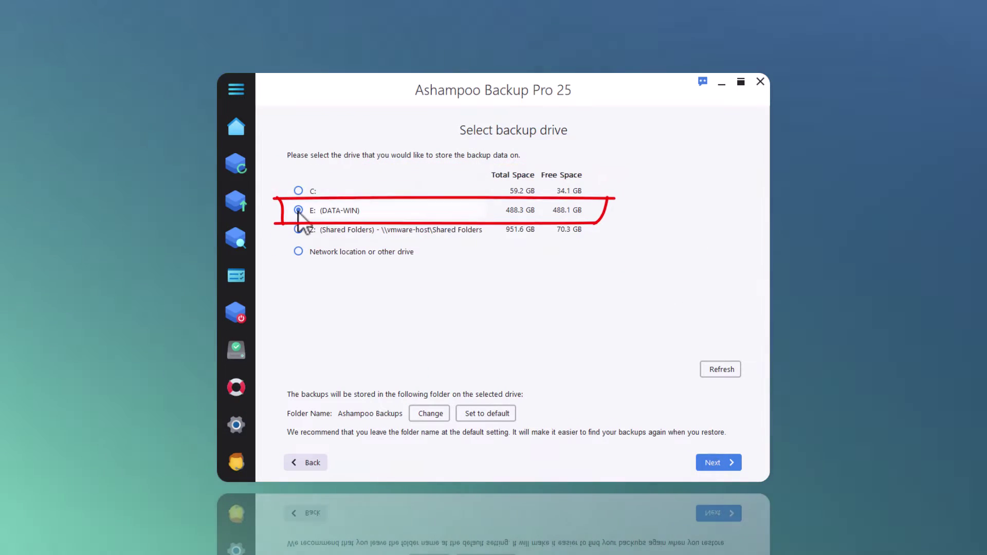
pyautogui.click(720, 464)
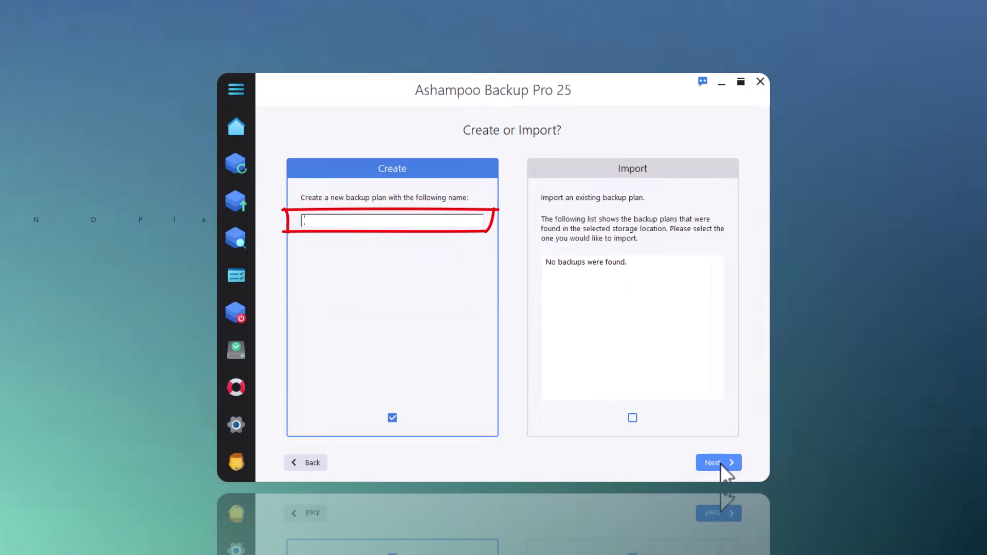
# - Name the plan PlugANDPlay and continue without a predefined template
pyautogui.write('PlugANDPlay')
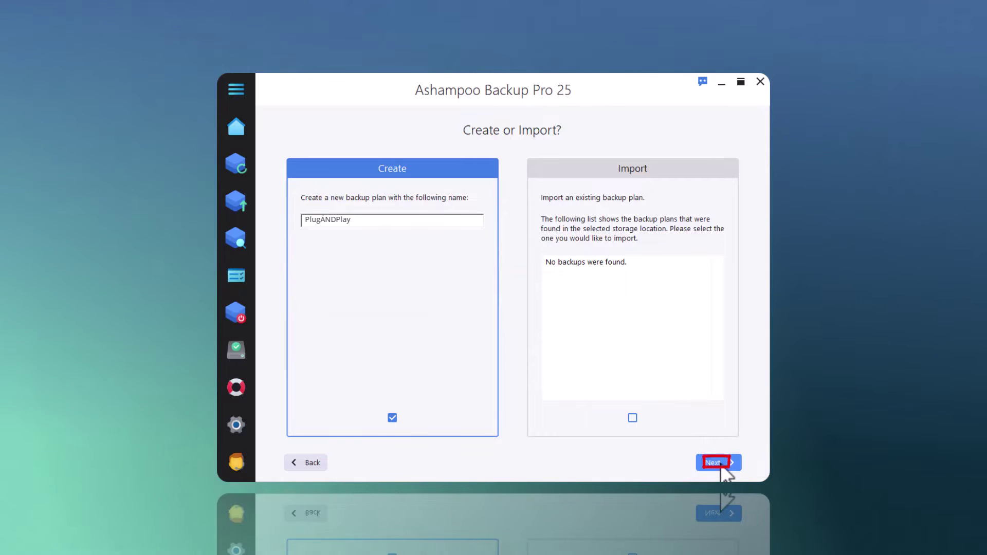
pyautogui.click(719, 464)
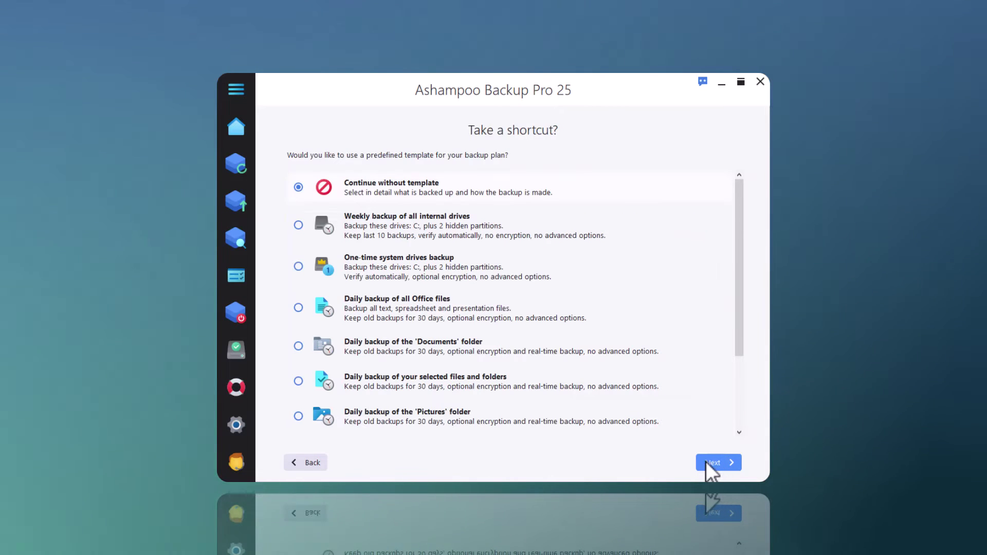
pyautogui.scroll(-1, 738, 345)
pyautogui.moveTo(738, 345); pyautogui.dragTo(729, 325)
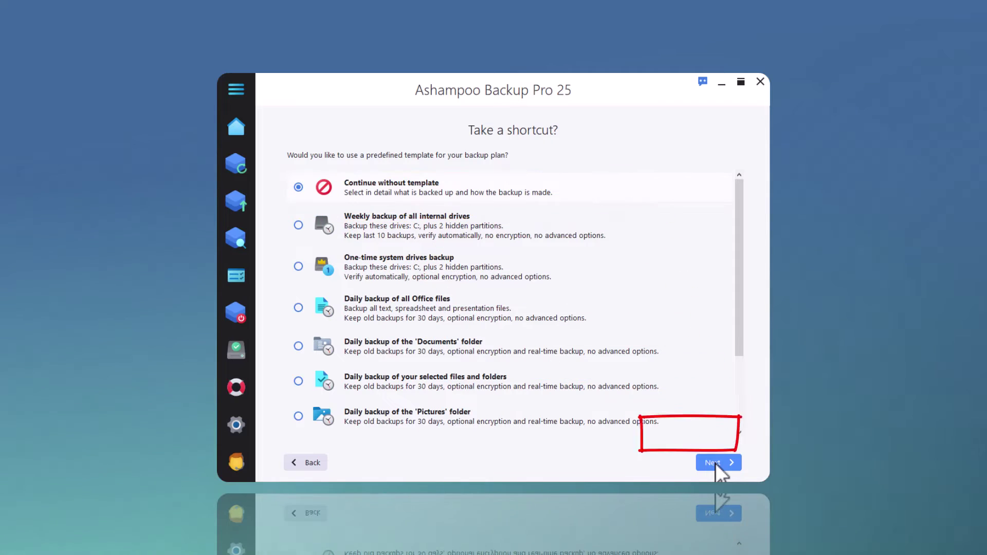
pyautogui.click(715, 464)
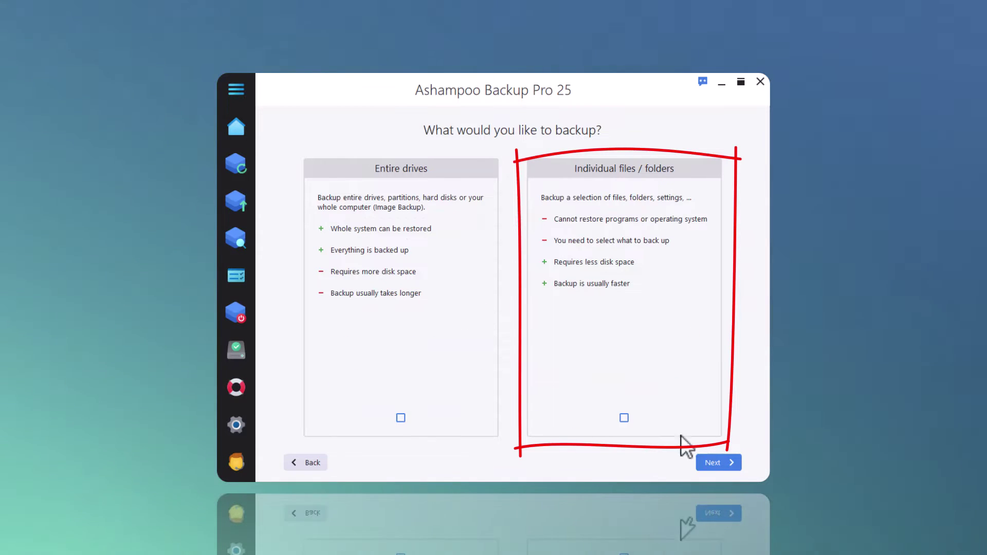
# - Back up Documents as individual files in efficient format, unencrypted, keeping the default advanced settings
pyautogui.click(624, 417)
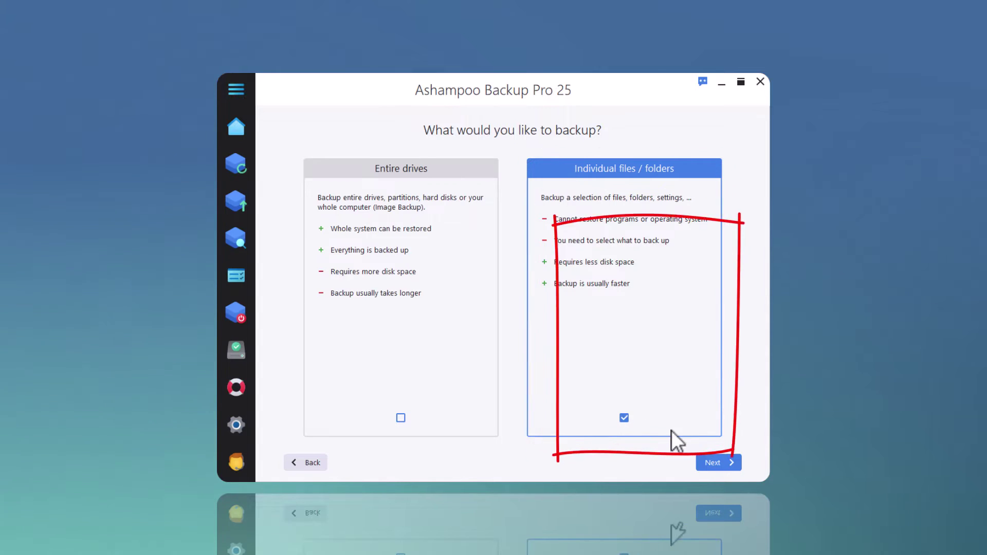
pyautogui.click(721, 461)
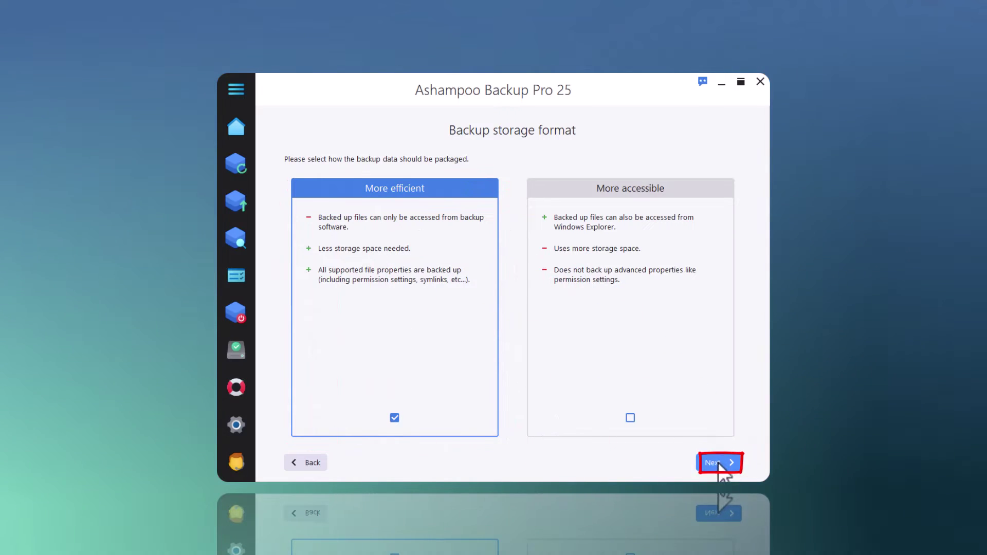
pyautogui.click(718, 462)
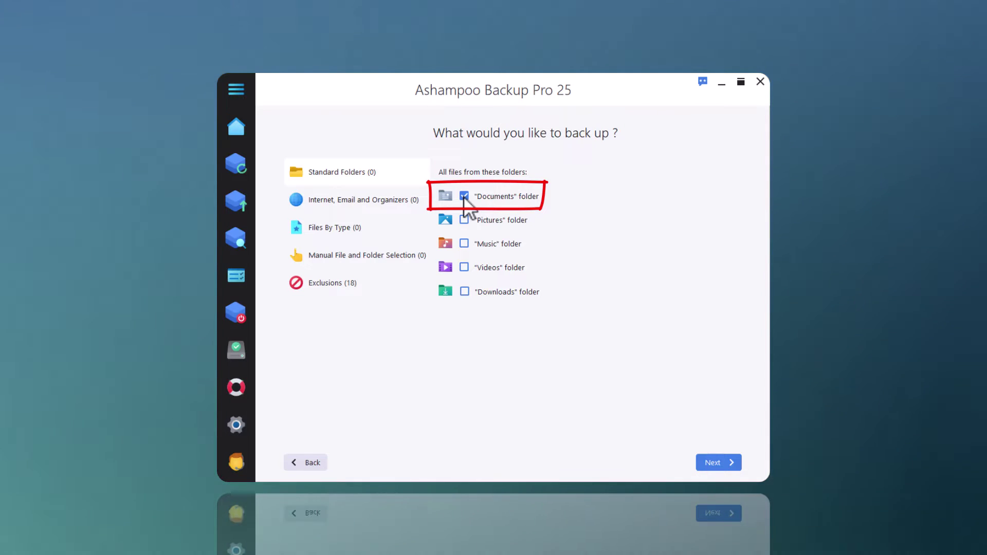
pyautogui.click(716, 462)
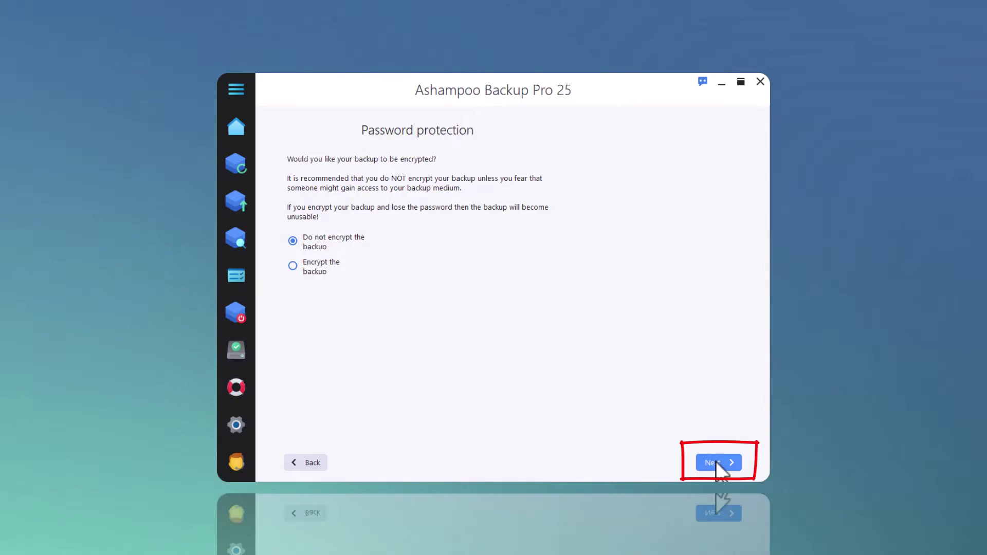
pyautogui.click(716, 462)
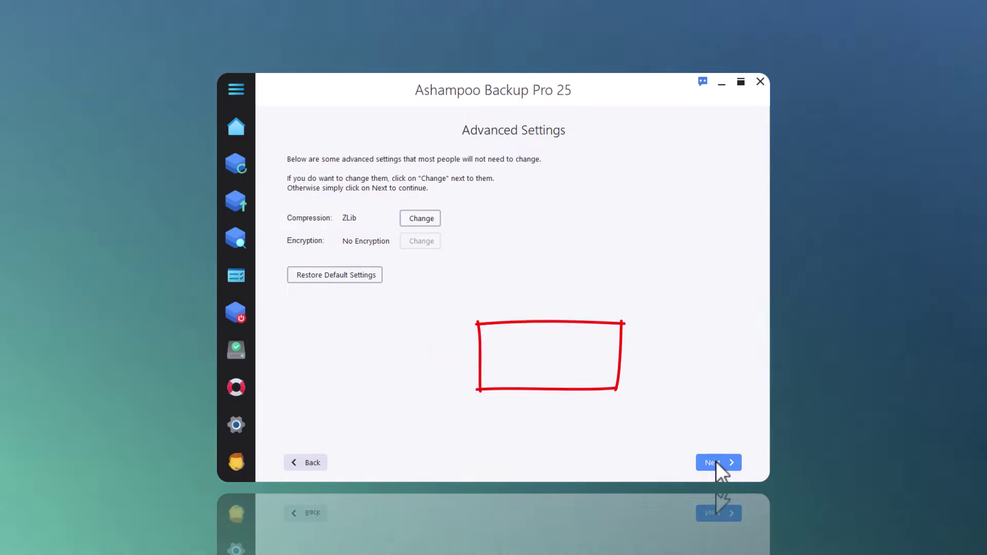
pyautogui.click(716, 461)
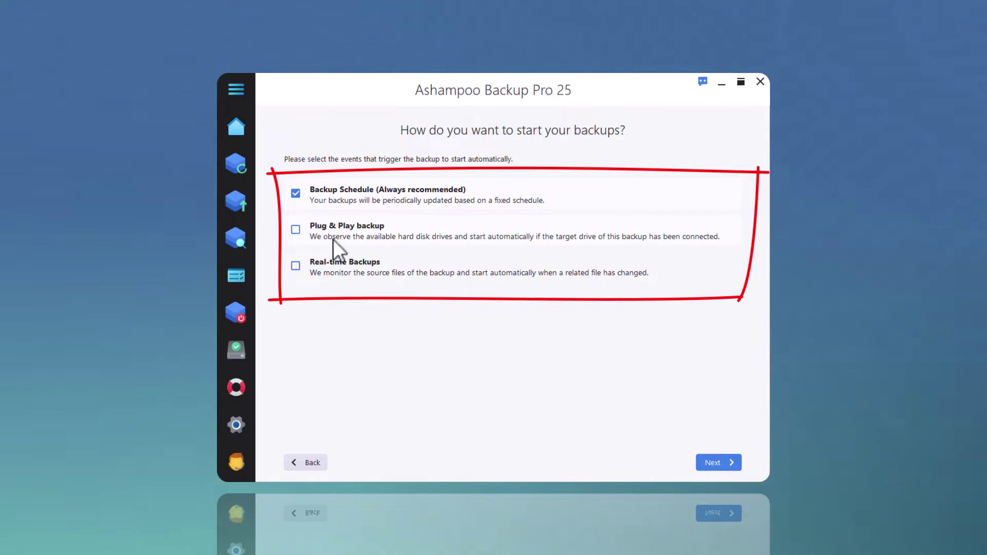
# - Enable Plug & Play backup alongside the schedule trigger
pyautogui.click(298, 230)
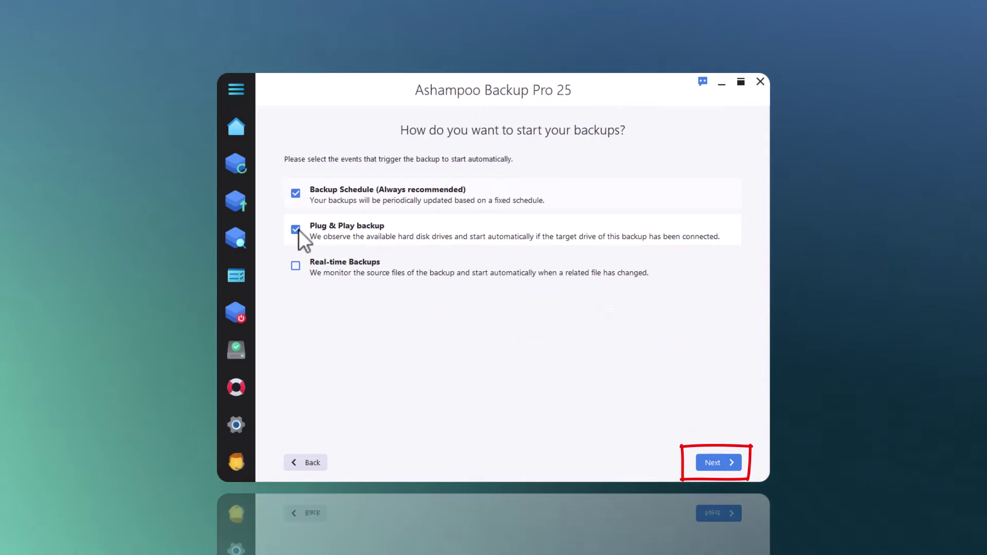
pyautogui.click(714, 460)
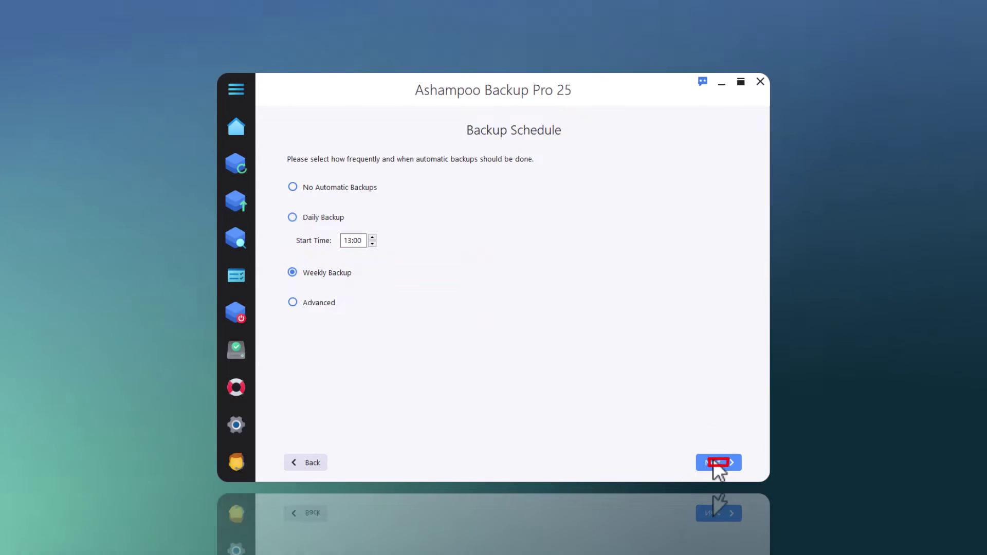
# - Accept the weekly schedule and the default power, verification and normal report settings
pyautogui.click(713, 461)
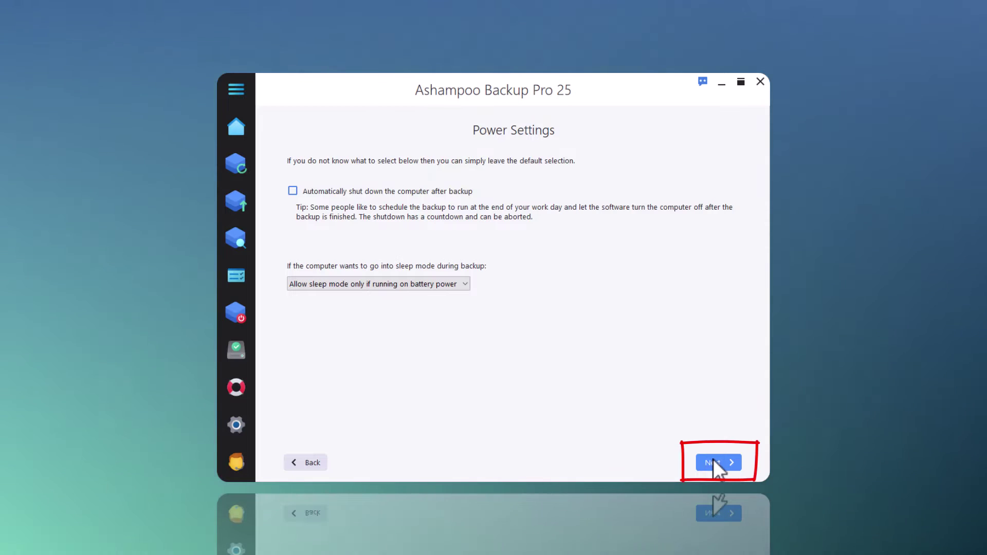
pyautogui.click(714, 462)
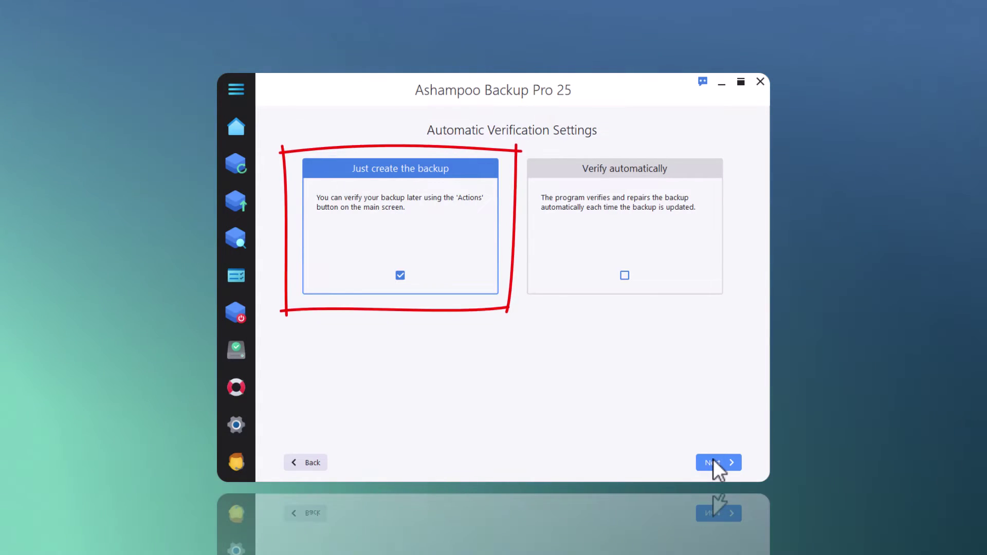
pyautogui.click(713, 461)
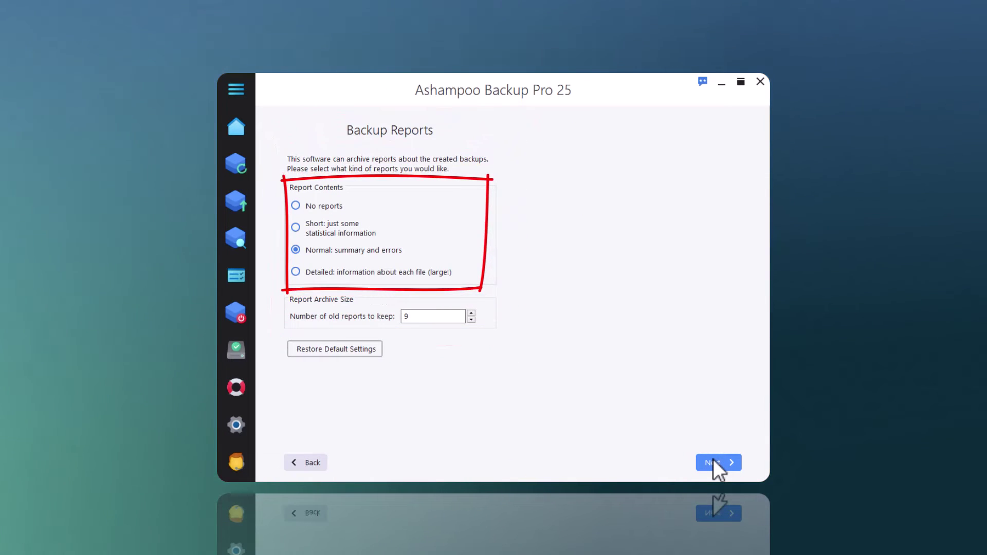
pyautogui.click(714, 459)
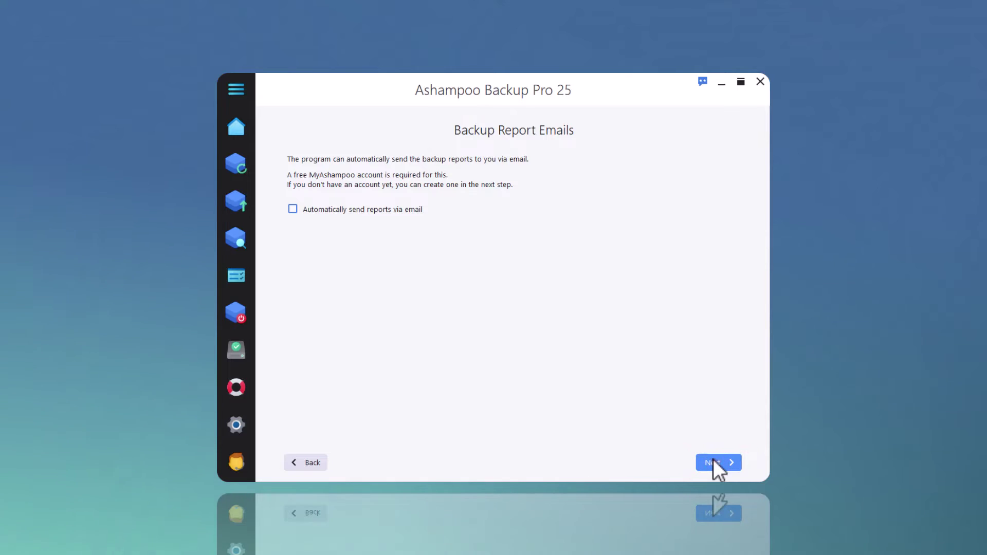
# - Leave report e-mails off, keep all notifications and 30 days of versions
pyautogui.click(713, 462)
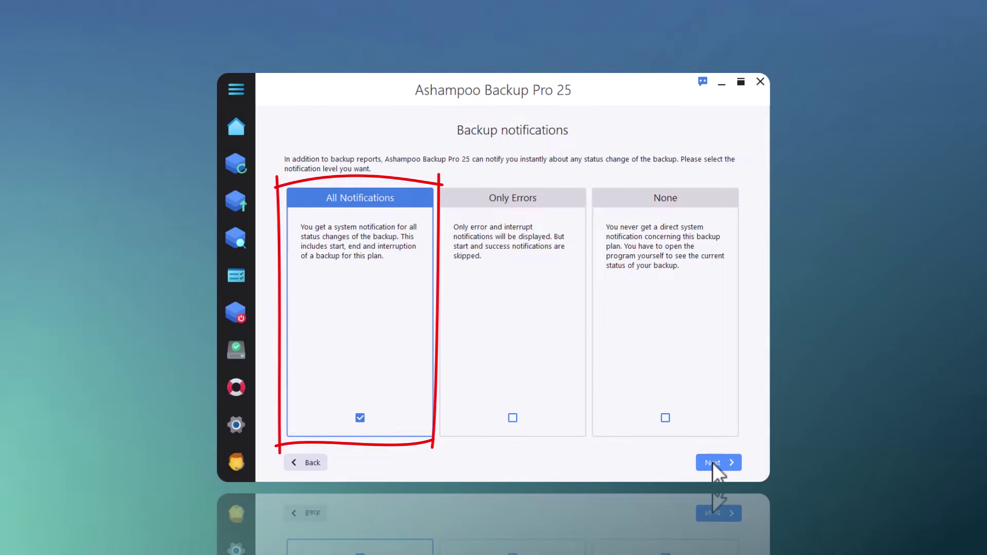
pyautogui.click(713, 463)
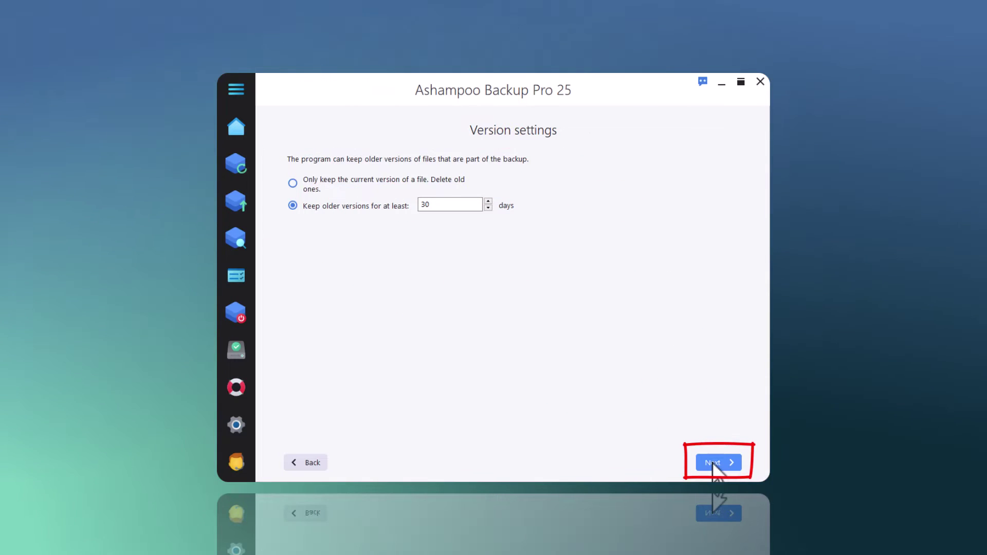
pyautogui.click(713, 463)
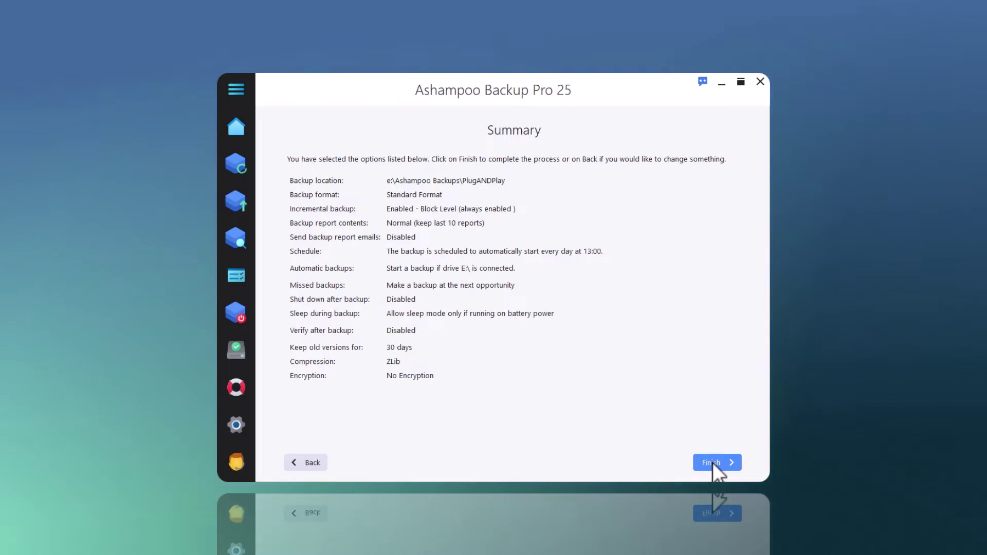
# - Finish the PlugANDPlay plan and approve the administrator permission prompt
pyautogui.click(713, 463)
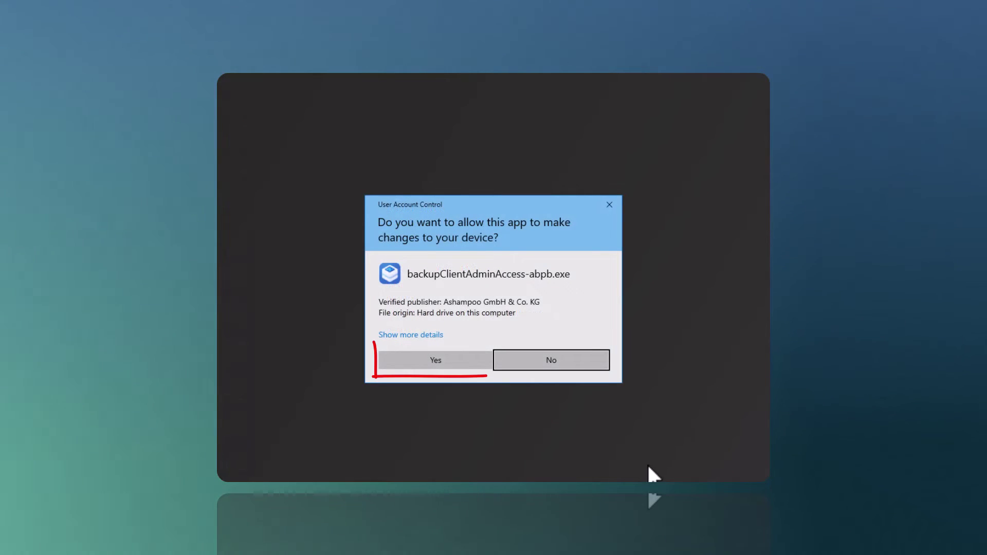
pyautogui.click(453, 361)
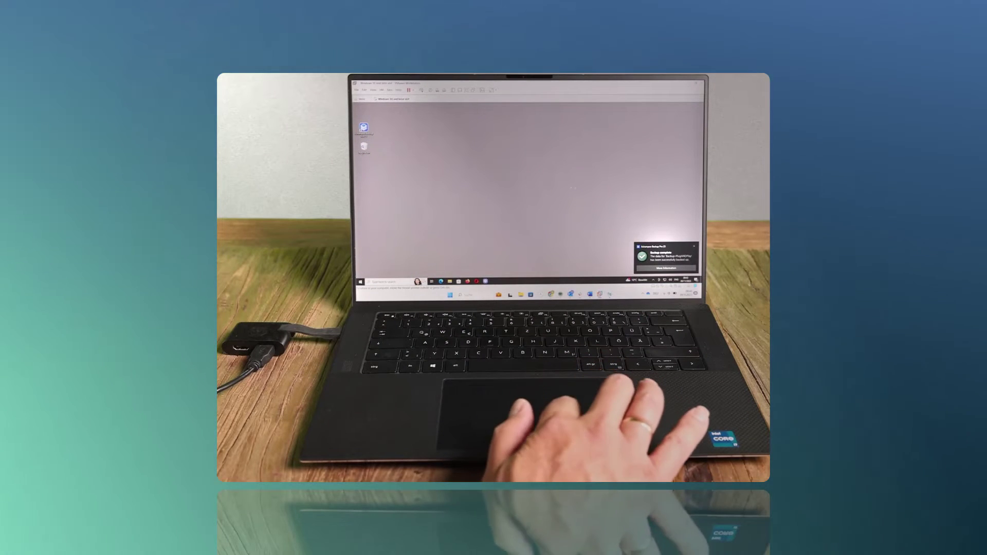
# - Create a Backup & Shutdown desktop shortcut, then close Ashampoo Backup Pro 25
pyautogui.click(664, 267)
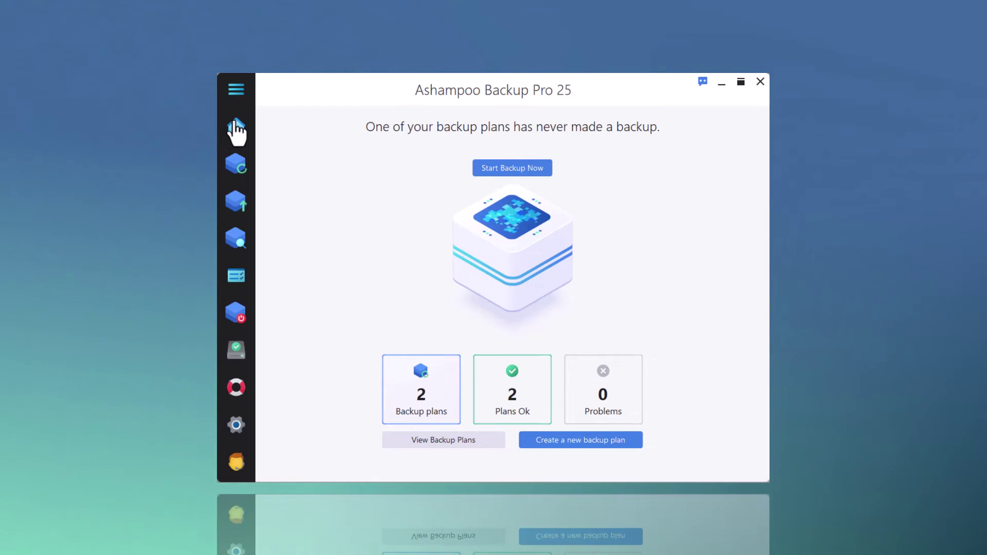
pyautogui.moveTo(235, 121)
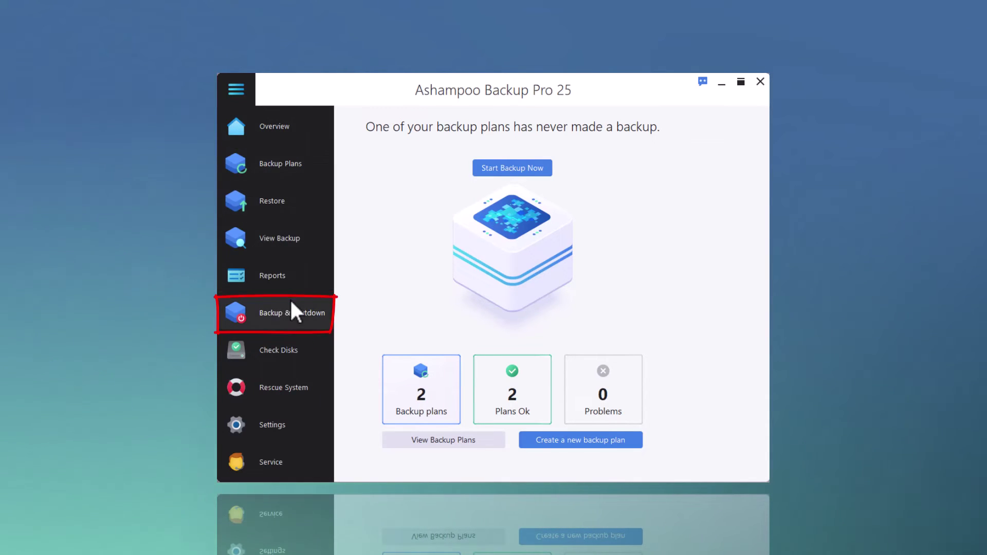
pyautogui.click(291, 308)
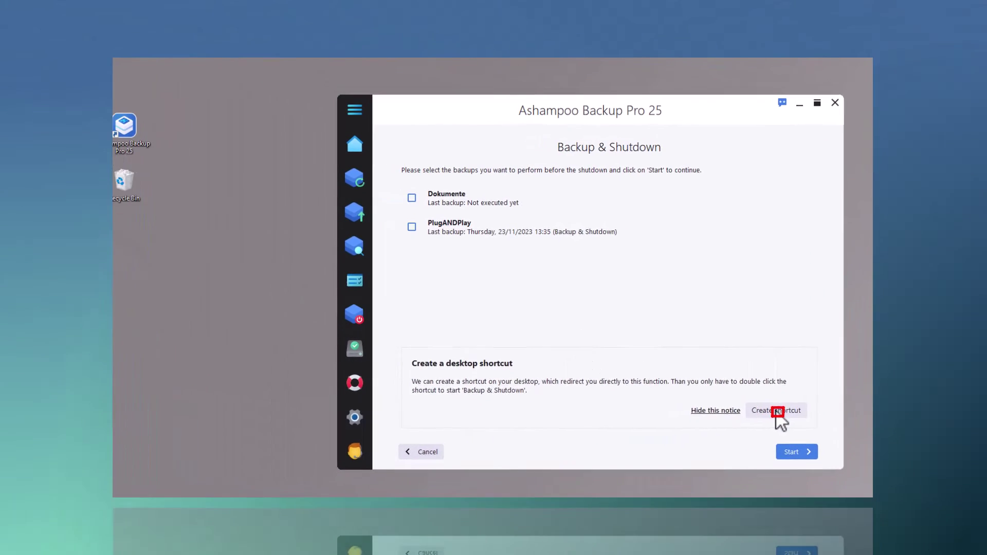
pyautogui.click(697, 418)
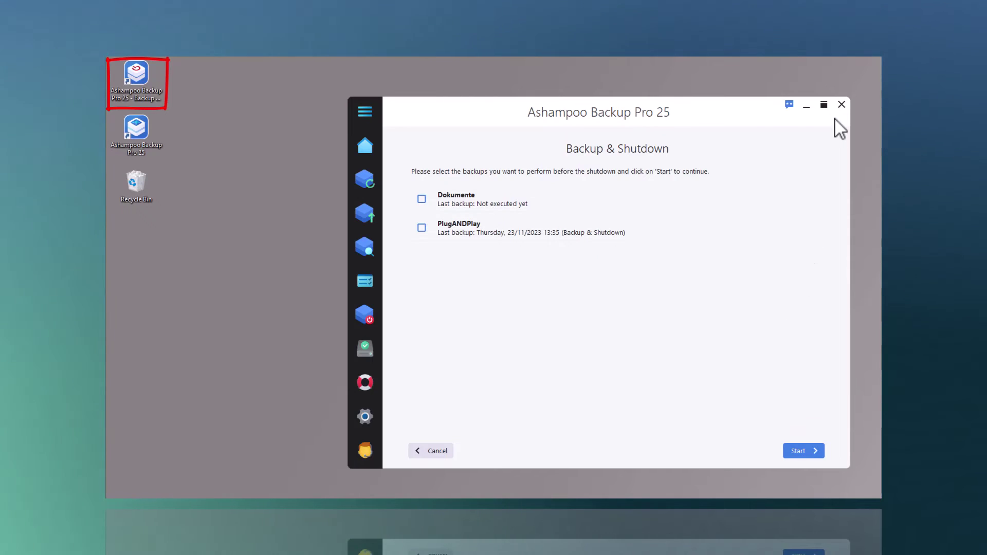
pyautogui.click(841, 104)
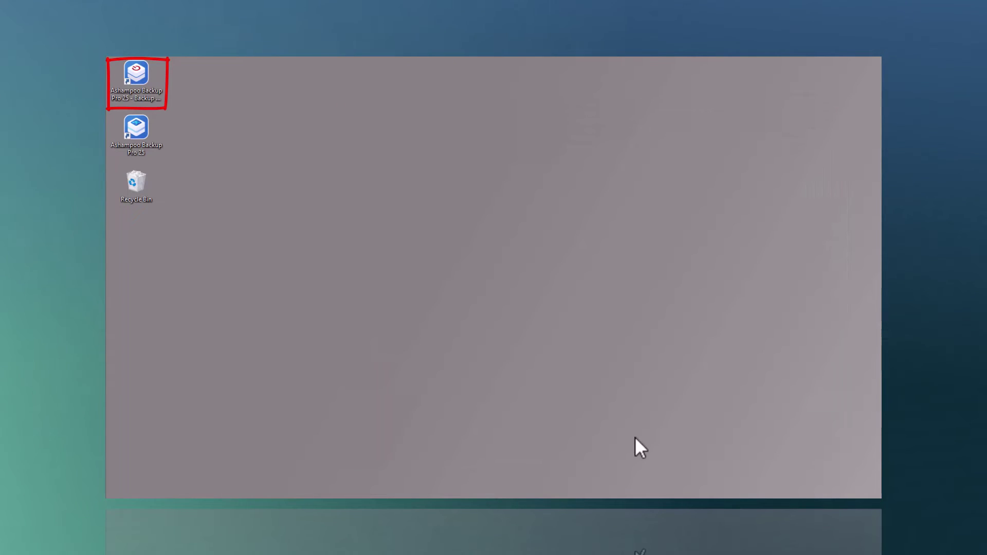
# - Launch Backup & Shutdown from the desktop shortcut and back up the Dokumente plan
pyautogui.doubleClick(142, 84)
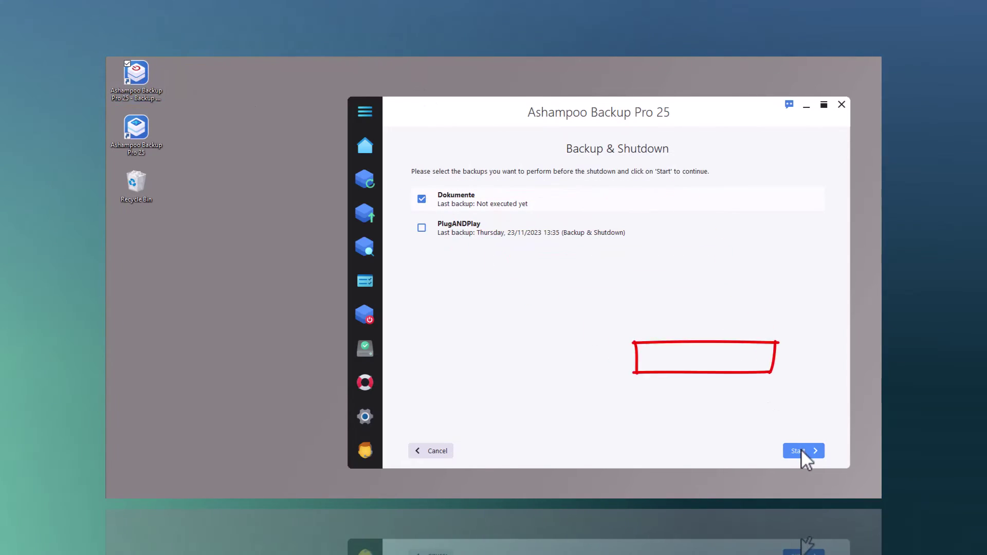
pyautogui.click(801, 450)
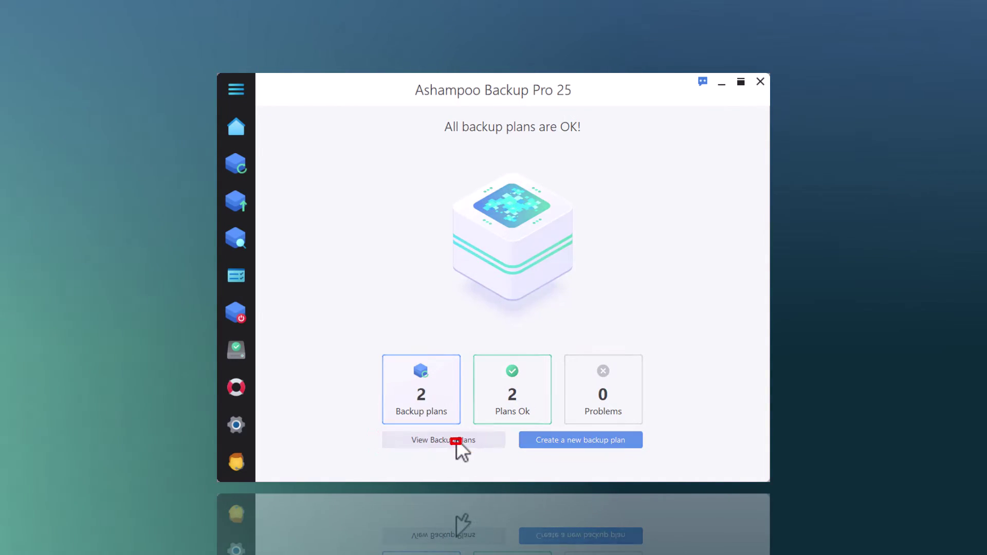
pyautogui.click(460, 440)
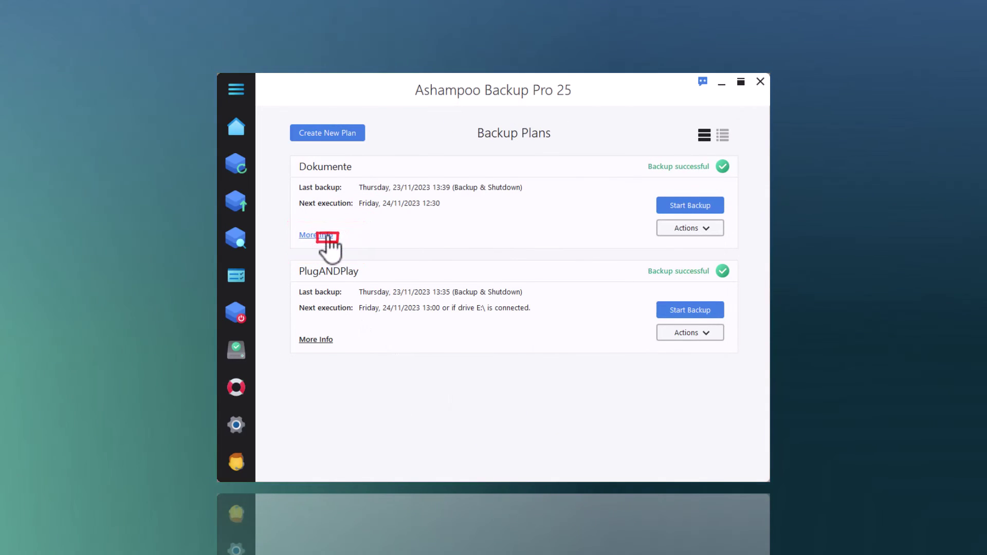
pyautogui.click(325, 235)
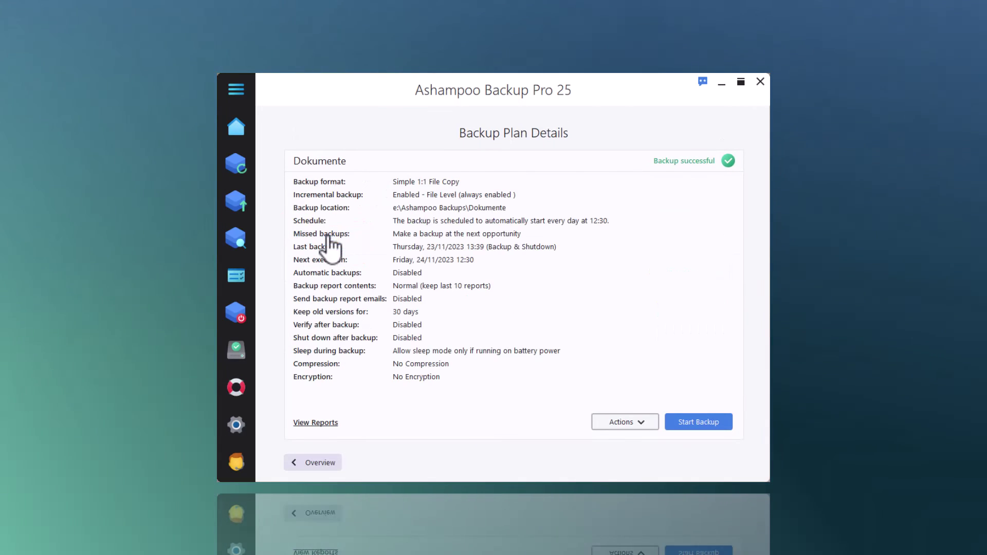